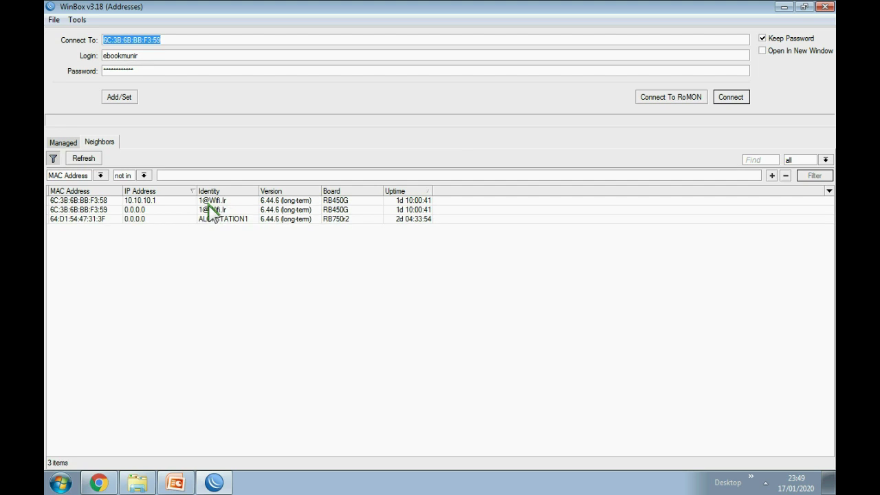
Select the RB450G neighbour 6C:3B:6B:BB:F3:59 as the WinBox connection target.
click(147, 210)
Connect to router 6C:3B:6B:BB:F3:59 and close its File List window.
click(731, 97)
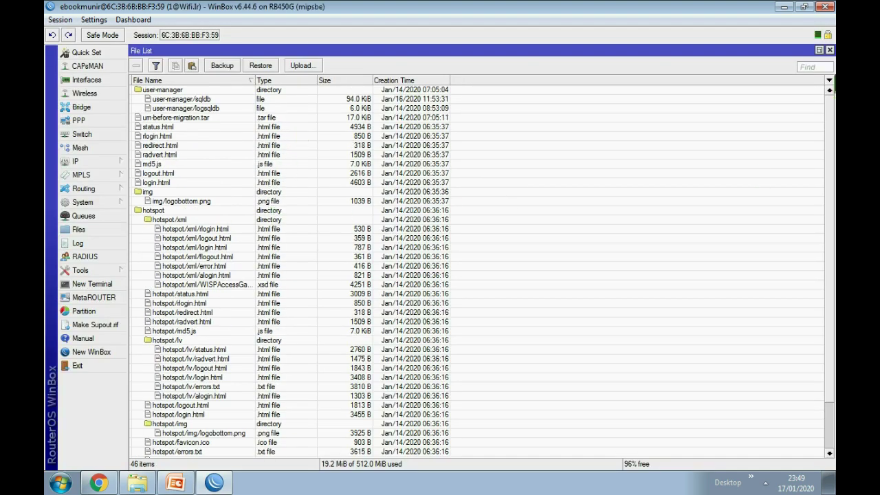
click(830, 50)
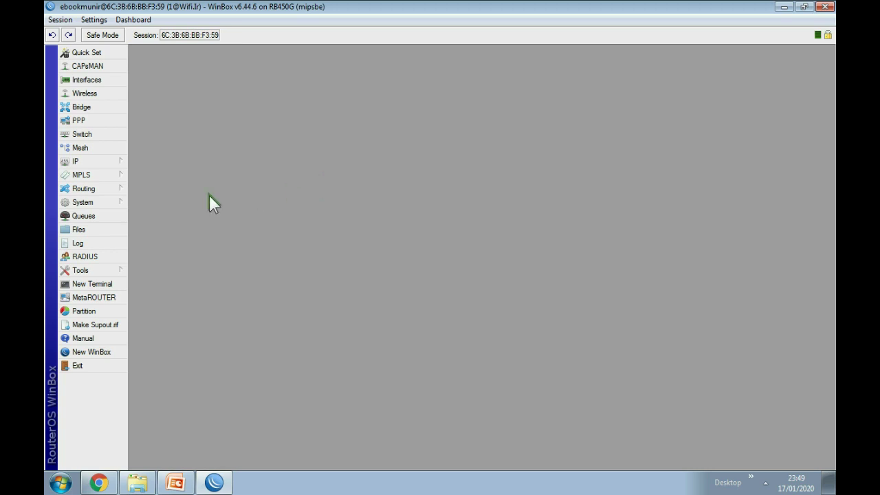
click(92, 204)
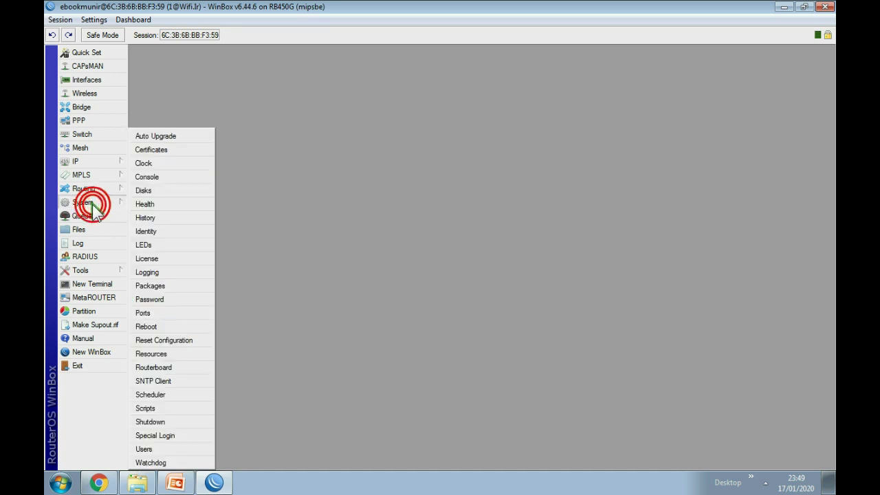
Start a new user in System > Users with a typed name, then cancel at the disconnect screen.
click(151, 447)
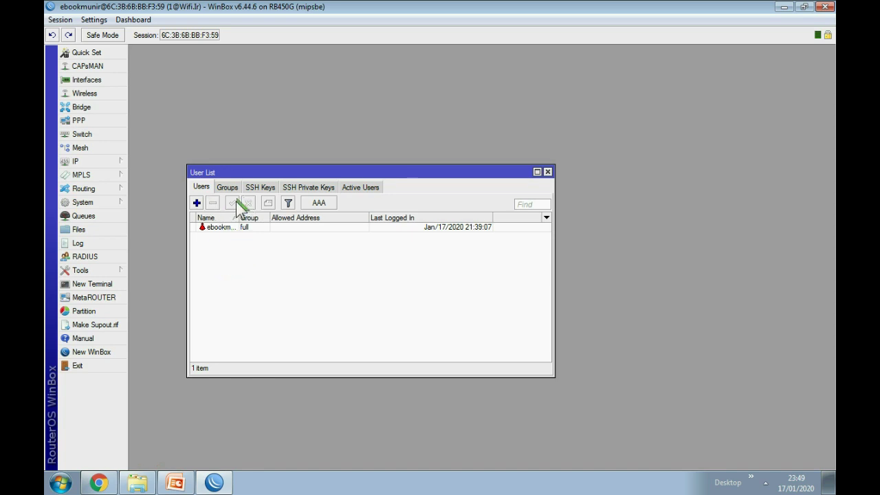
click(196, 203)
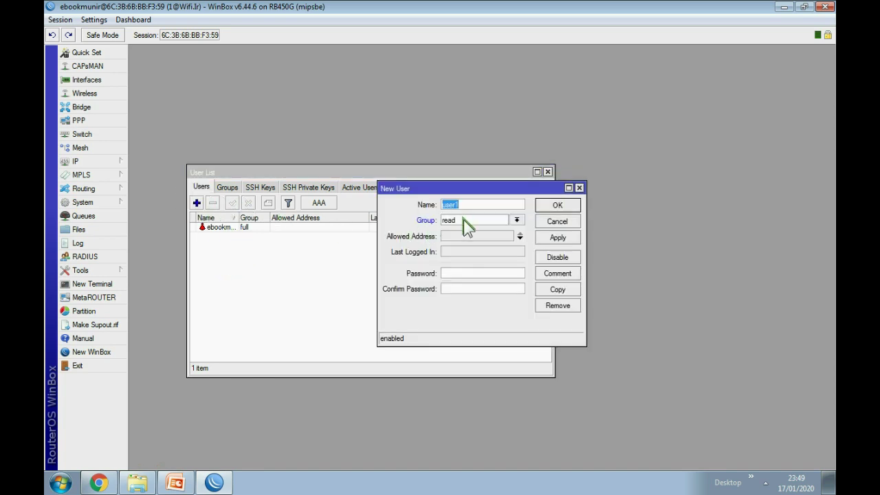
double_click(466, 204)
text(MUNIR)
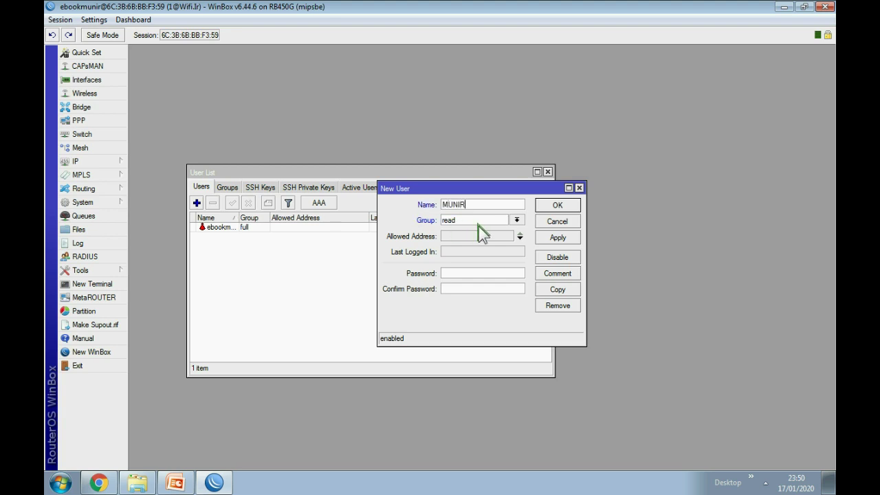
key(BackSpace)
key(BackSpace)
key(BackSpace)
key(BackSpace)
key(BackSpace)
text(alg)
click(462, 221)
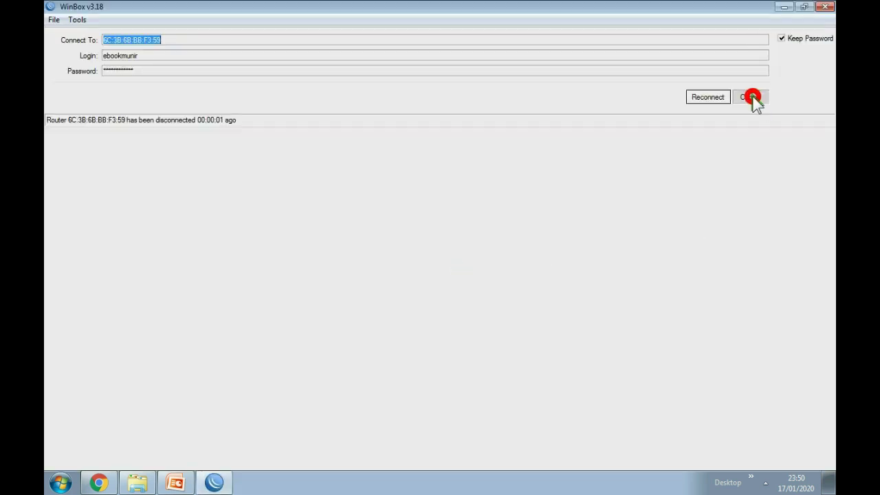
click(759, 99)
Reconnect to router 6C:3B:6B:BB:F3:59 from the neighbours list.
click(132, 209)
click(176, 201)
click(166, 210)
click(729, 98)
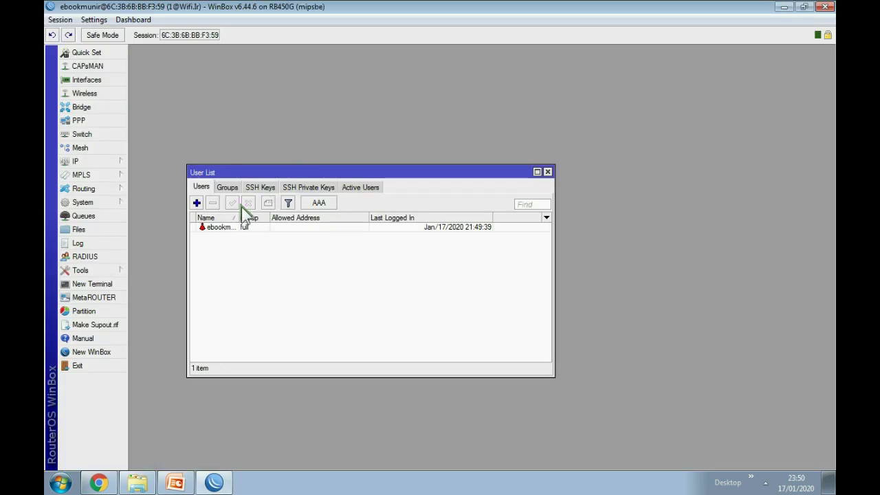
Add a new user in the full group with a password and confirmation, and save it.
click(197, 203)
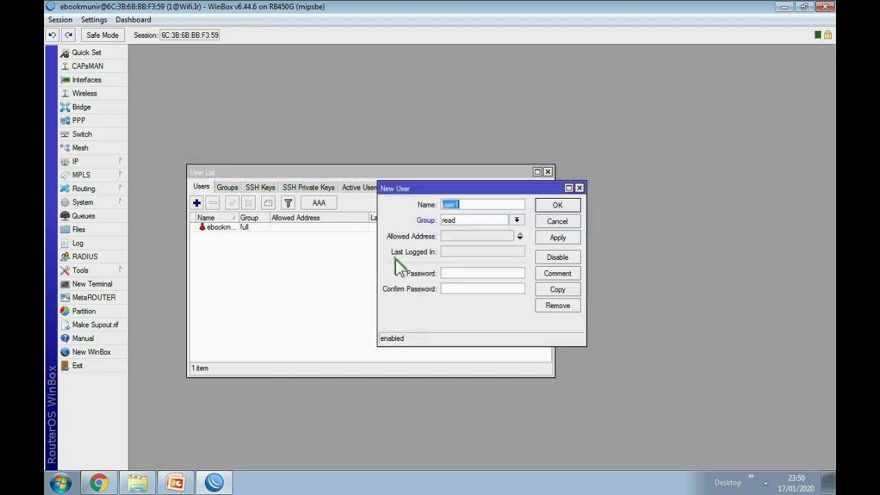
text(algidan)
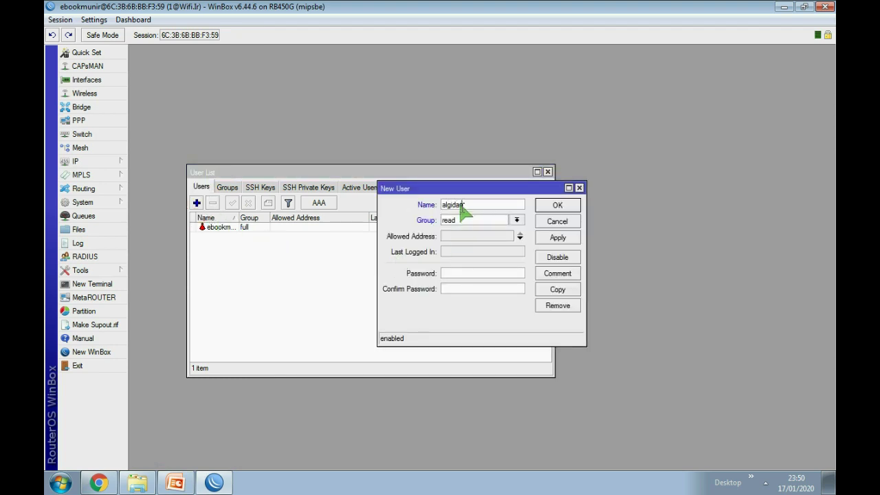
click(462, 220)
click(451, 229)
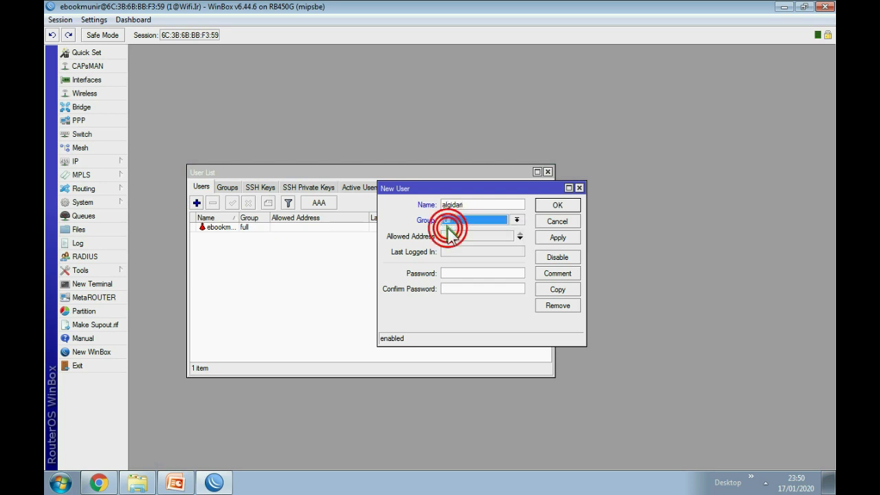
click(464, 273)
text(12345678901)
click(464, 287)
text(1234)
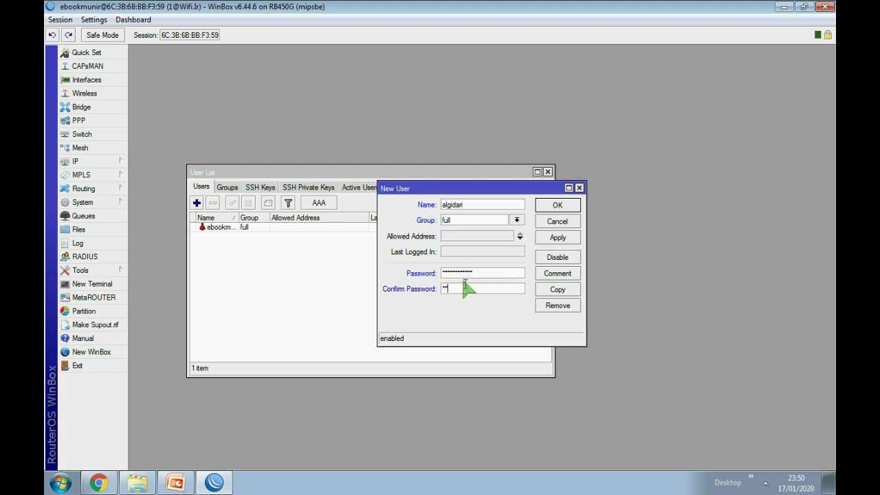
text(567890123)
click(558, 238)
click(556, 205)
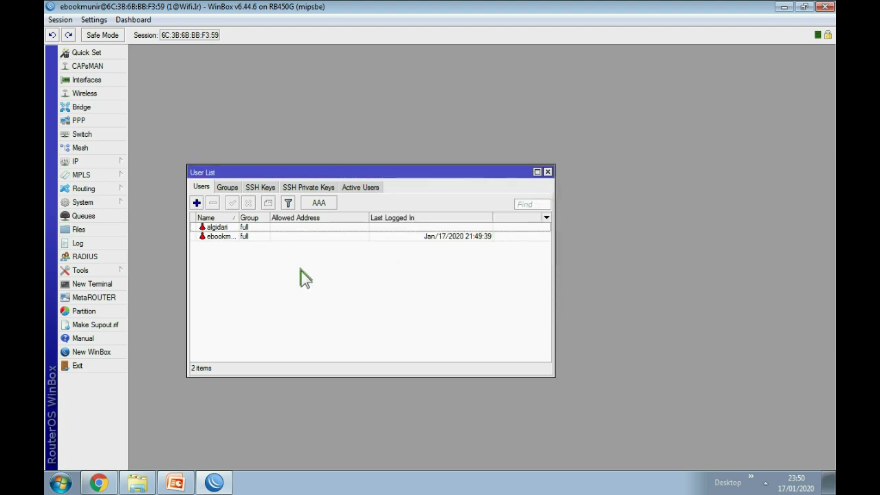
click(212, 236)
Disable and then re-enable the original user account, which drops the session.
click(223, 228)
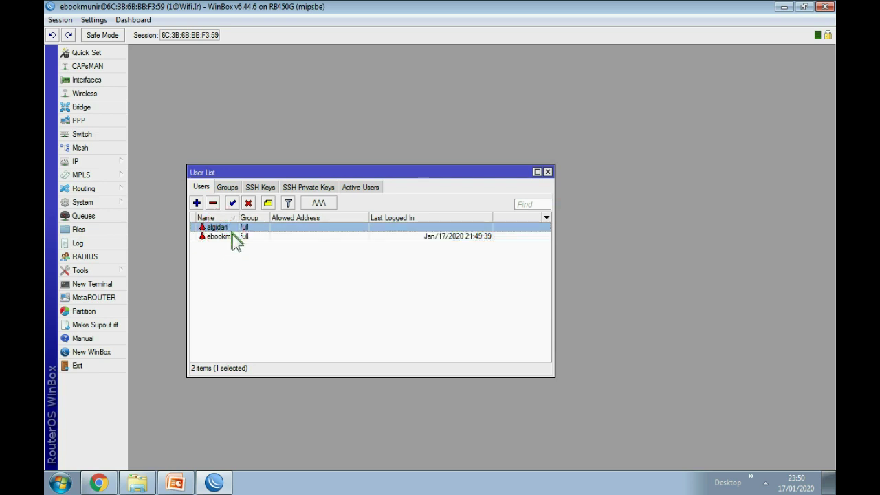
click(231, 237)
click(227, 228)
click(224, 236)
click(224, 227)
click(224, 236)
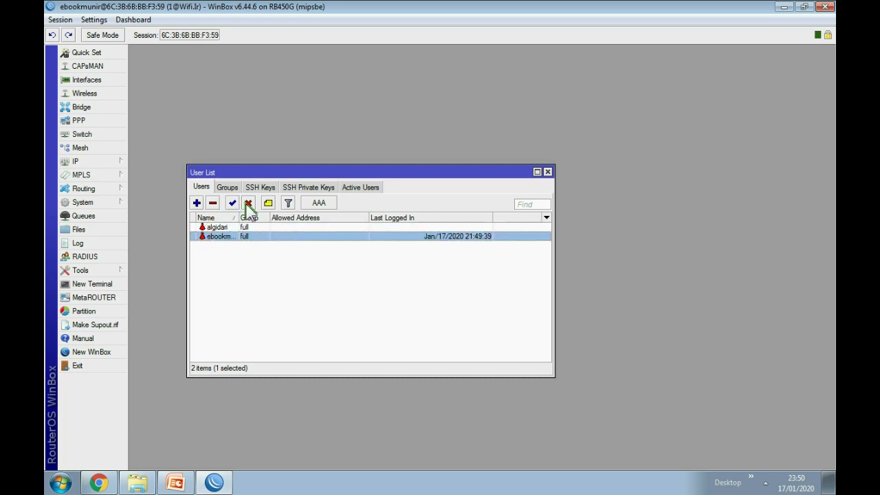
click(248, 203)
click(233, 202)
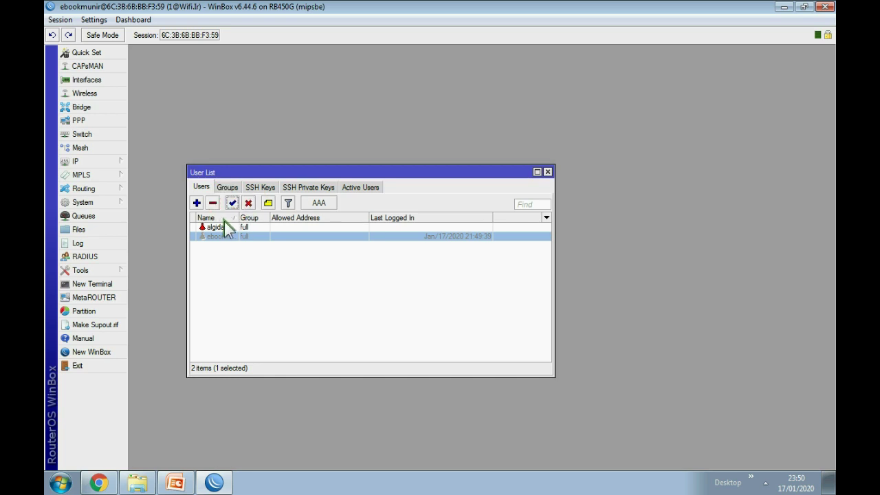
click(233, 204)
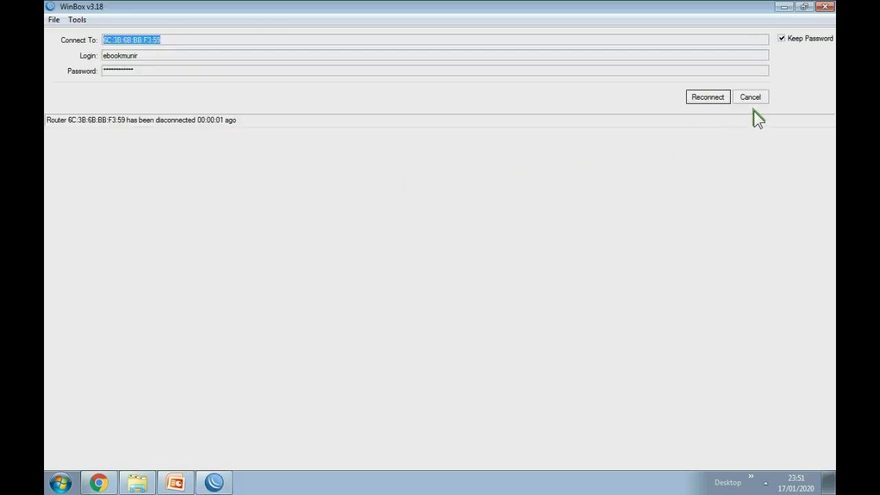
Log back in to router 6C:3B:6B:BB:F3:59 from the neighbours list.
click(750, 98)
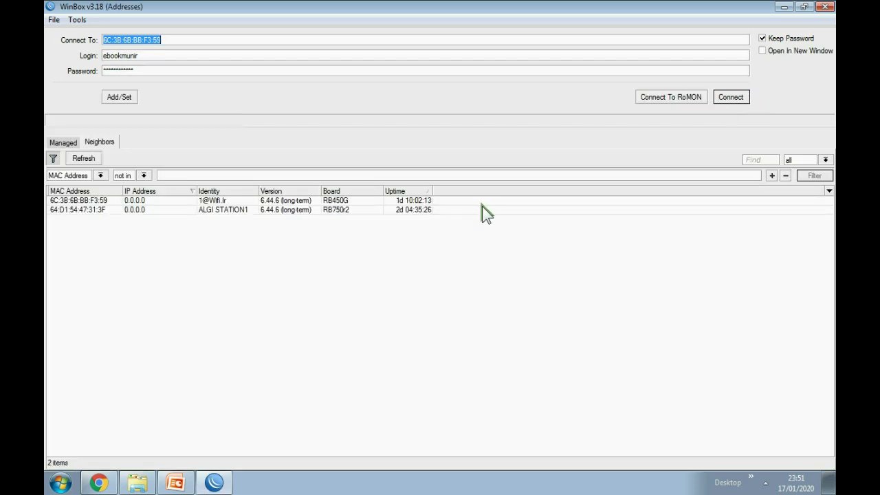
click(222, 208)
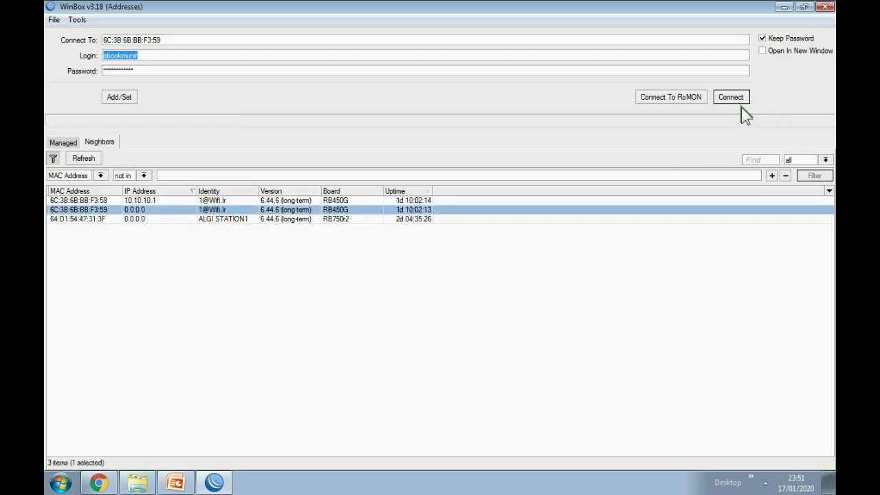
click(732, 97)
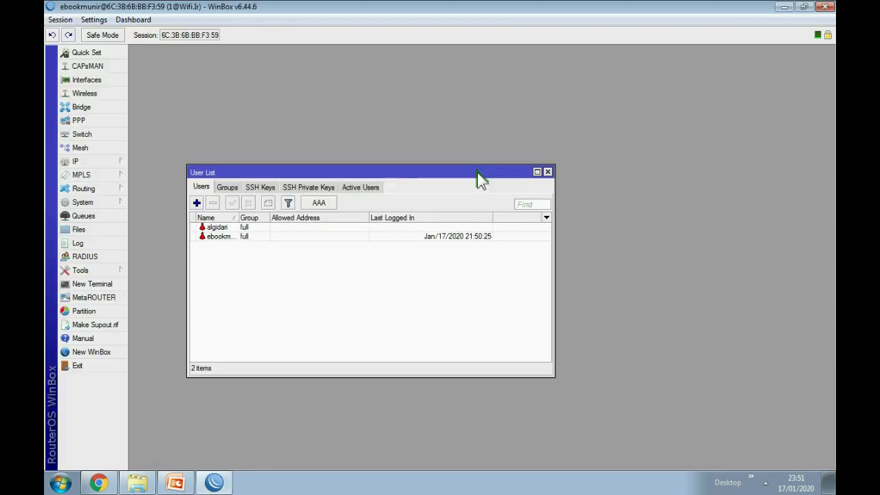
click(231, 229)
Disable and delete the newly added user, then close the User List.
click(252, 238)
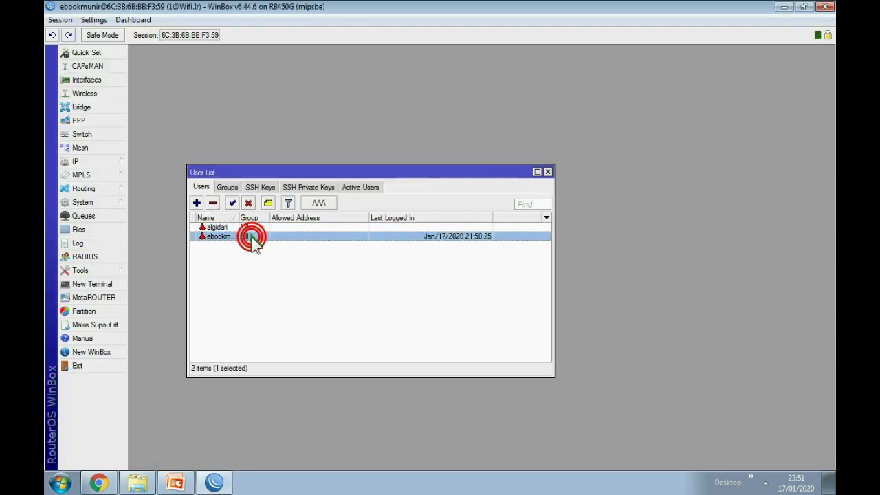
click(242, 228)
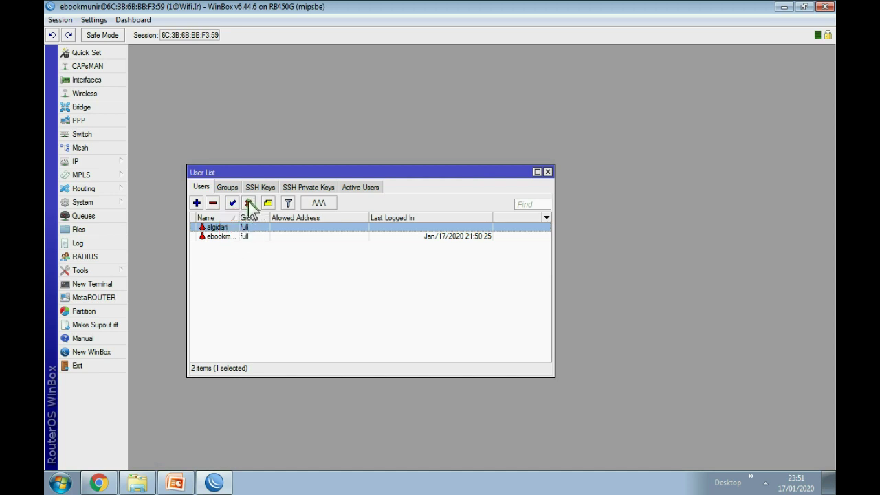
click(249, 205)
click(211, 203)
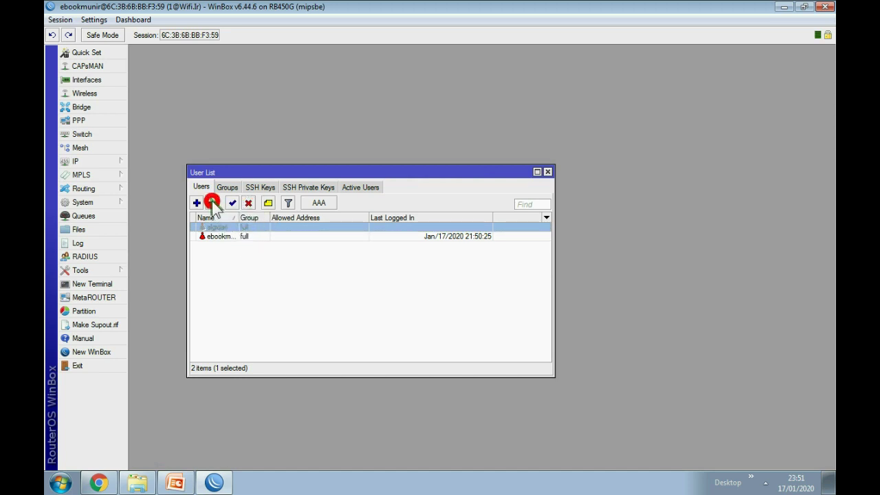
click(548, 172)
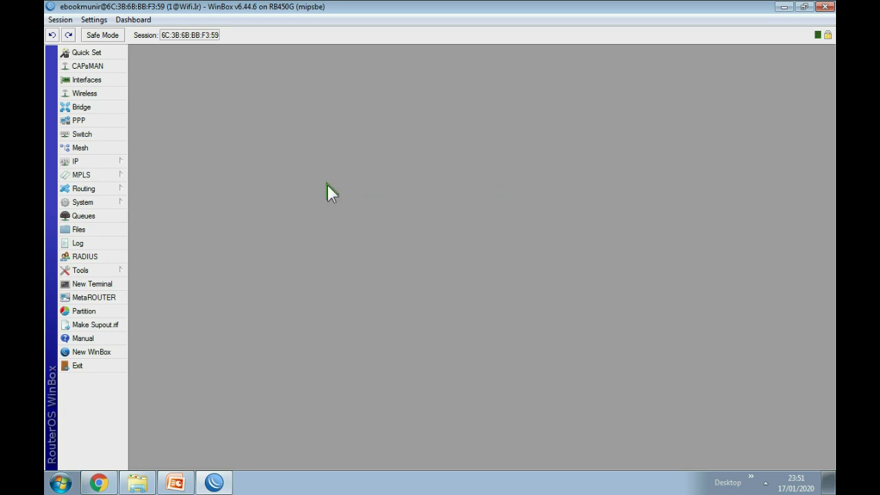
In IP > Services, disable the api, api-ssl, ftp, ssh and telnet services.
click(88, 161)
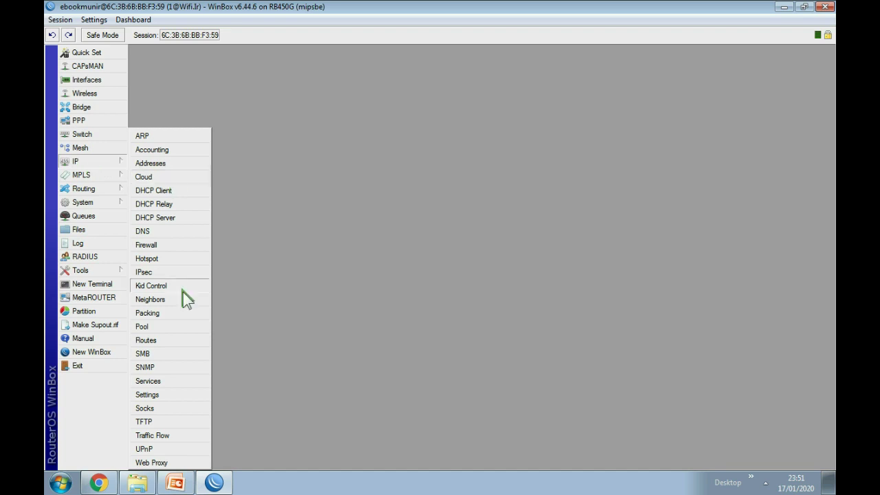
click(171, 379)
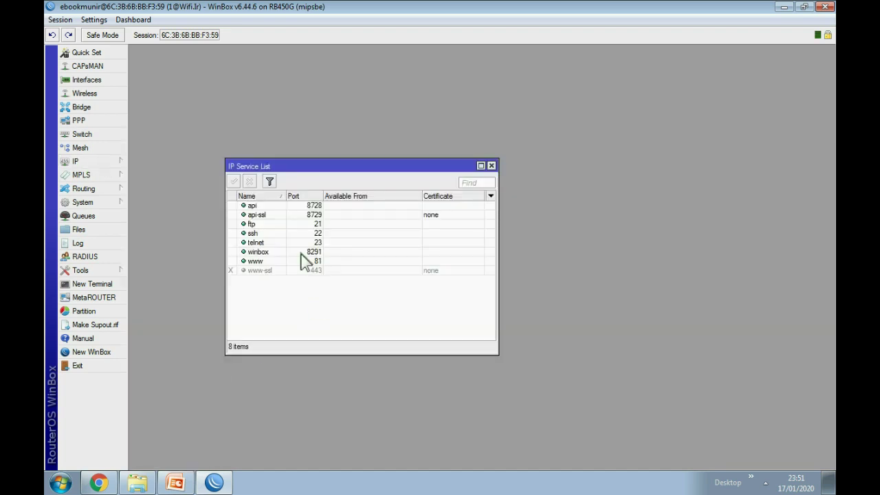
click(253, 206)
click(250, 181)
click(262, 215)
click(250, 180)
click(255, 225)
click(250, 181)
click(255, 233)
click(250, 181)
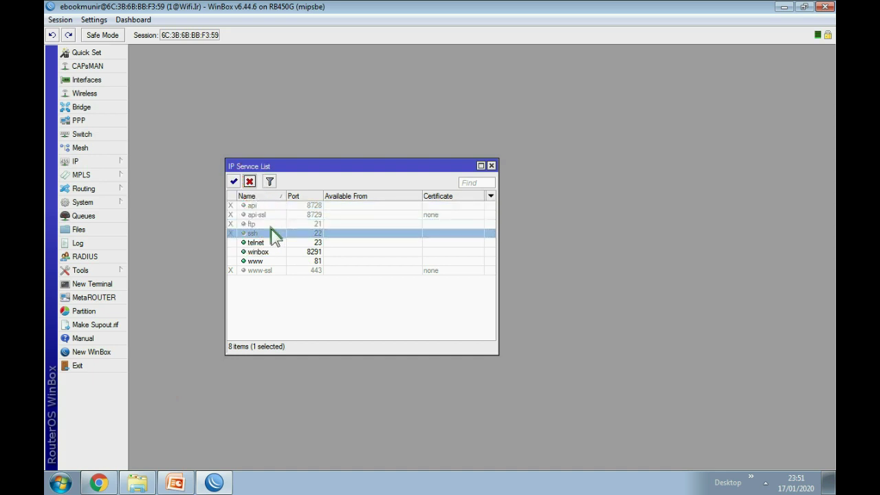
click(258, 243)
click(249, 181)
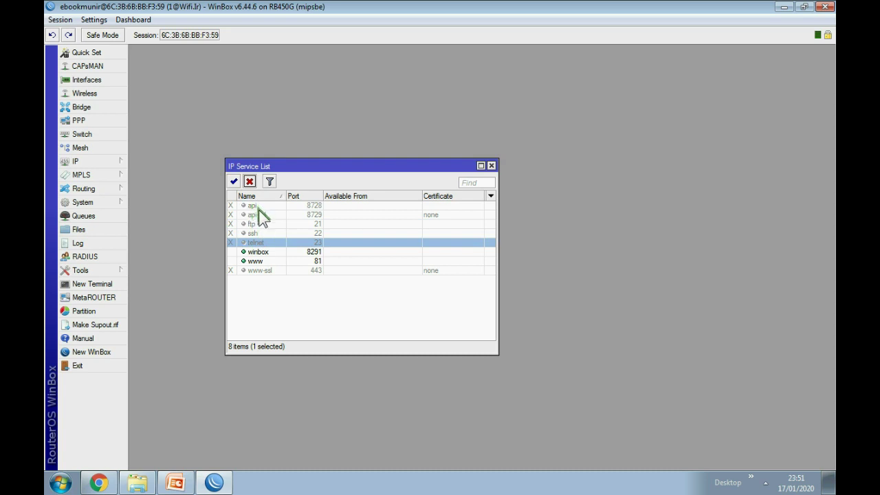
Review that winbox and www remain enabled and the others disabled, then close the service list.
click(266, 252)
click(260, 262)
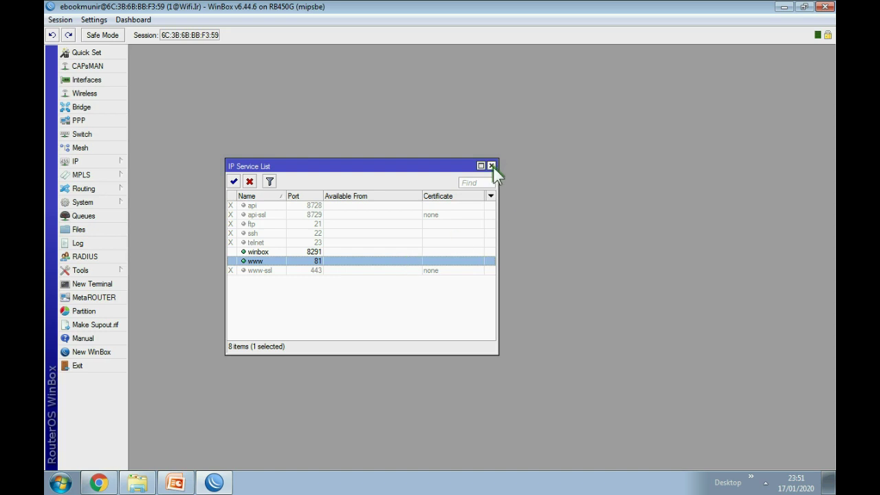
click(256, 206)
click(257, 215)
click(259, 224)
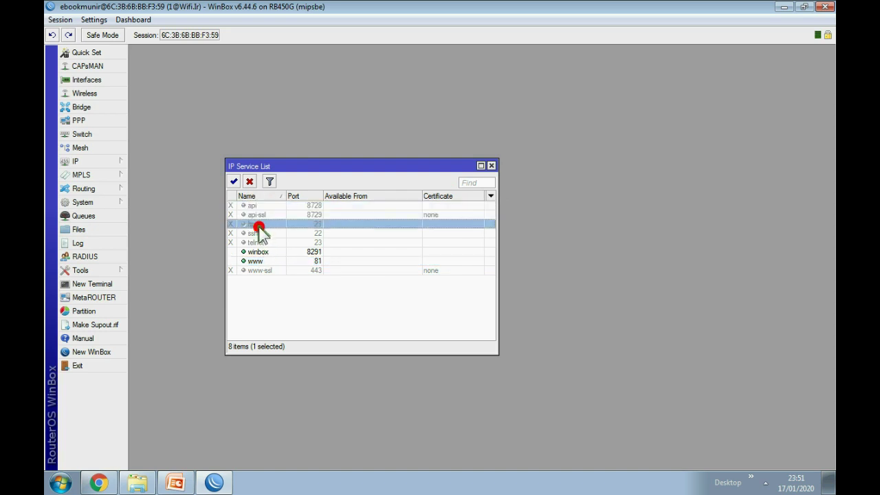
click(260, 234)
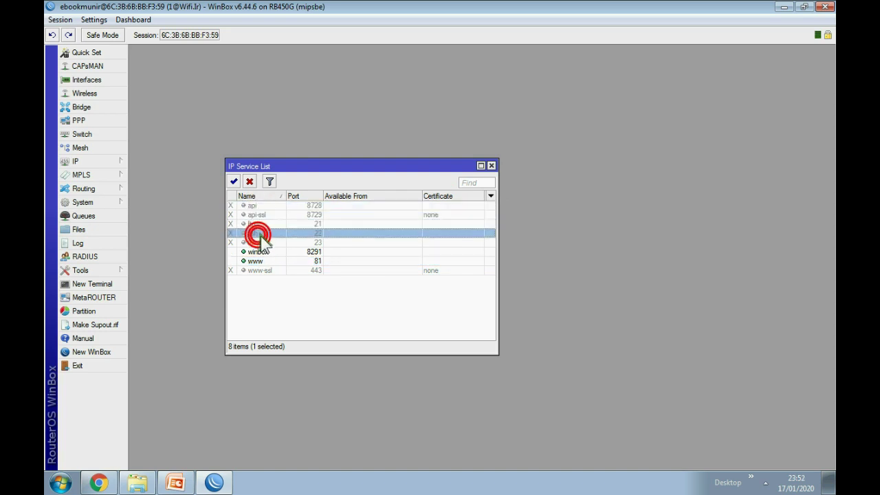
click(262, 243)
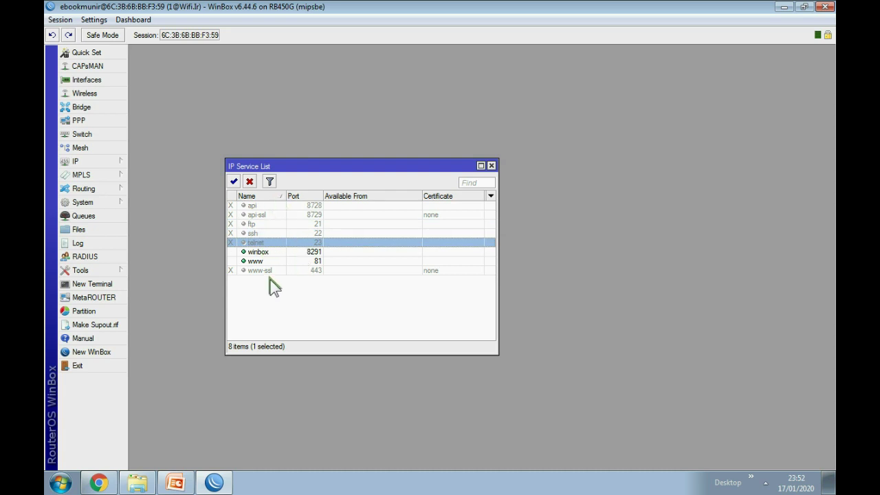
click(491, 166)
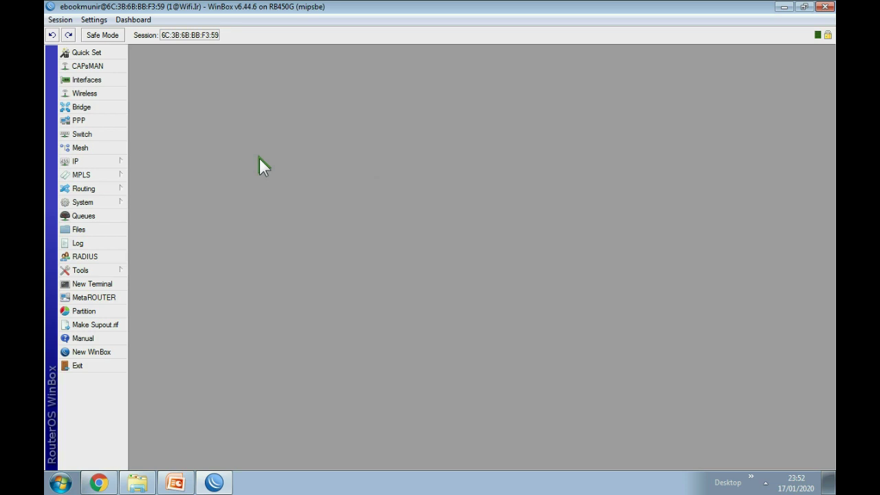
click(96, 203)
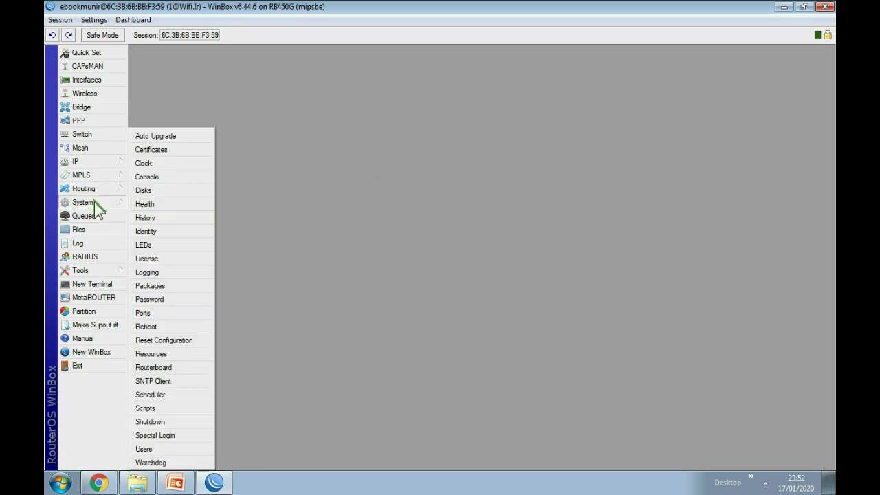
Run a long-term channel update check in System > Packages, confirming 6.44.6 is latest.
click(167, 288)
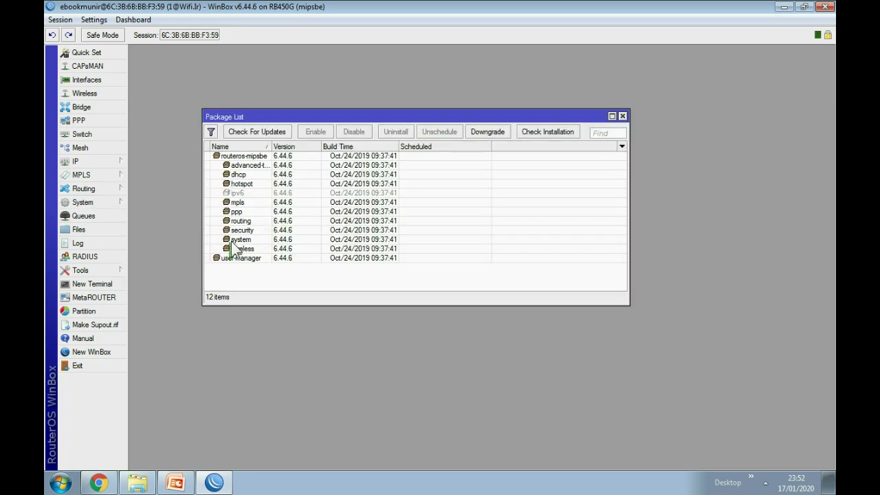
click(263, 130)
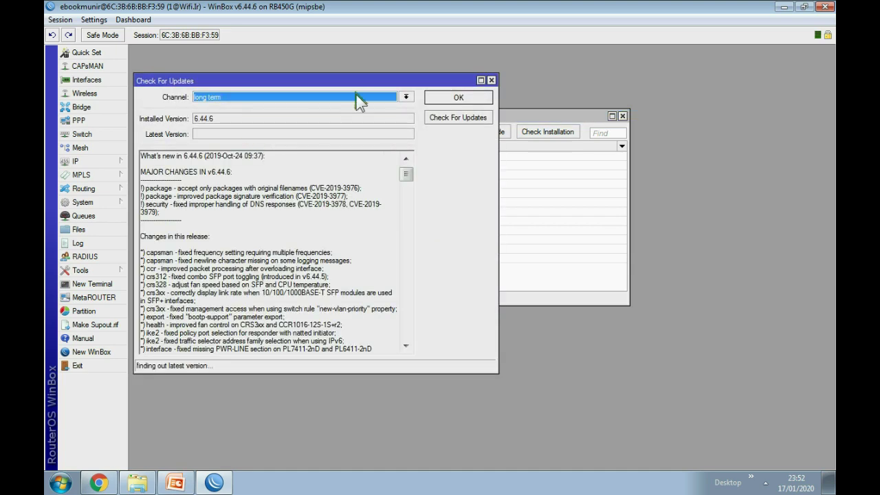
drag(357, 78, 500, 84)
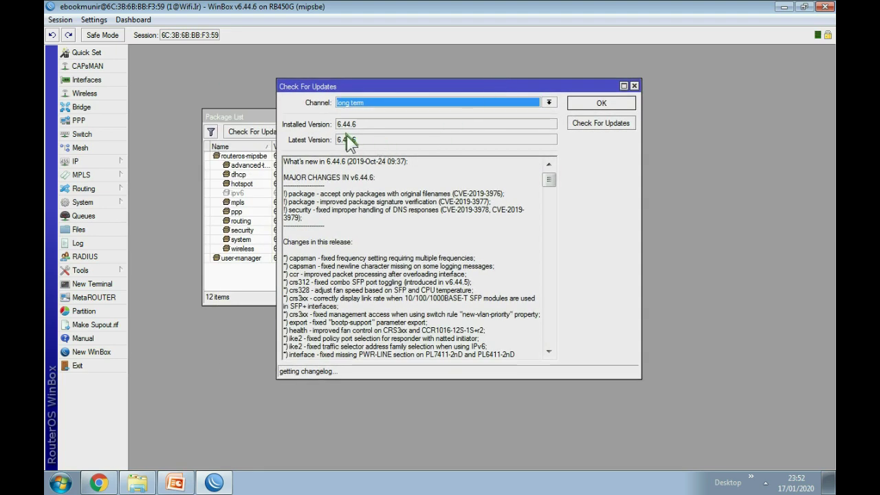
click(593, 131)
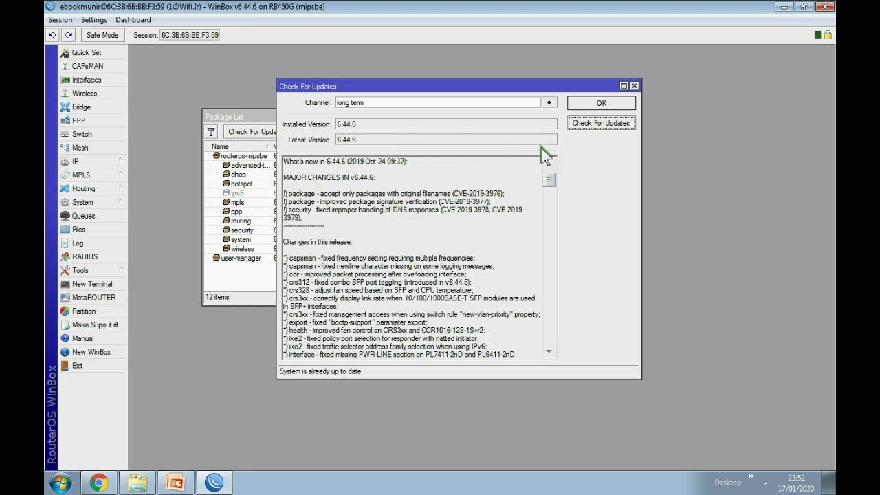
click(594, 102)
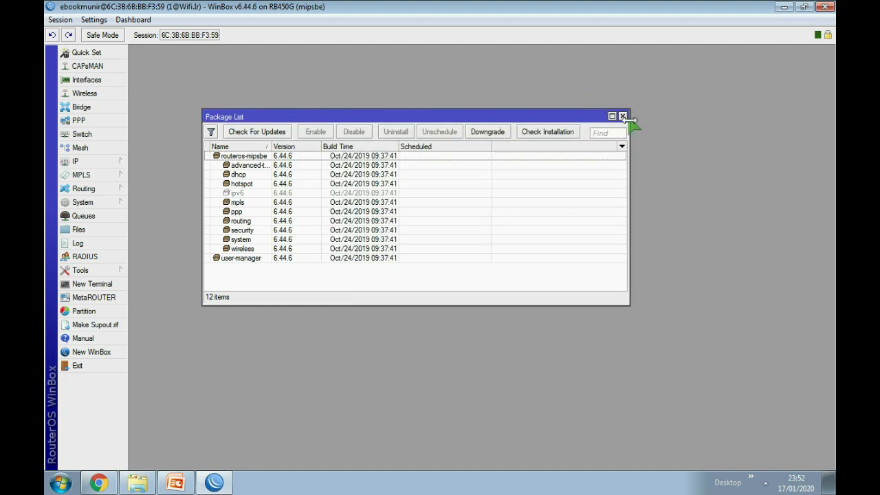
click(625, 116)
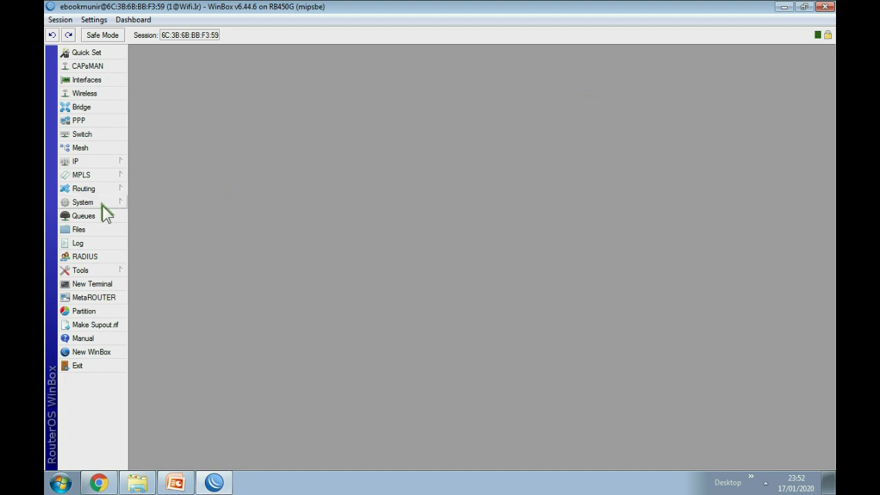
Open the Files list, then restore and re-maximize the WinBox window.
click(89, 230)
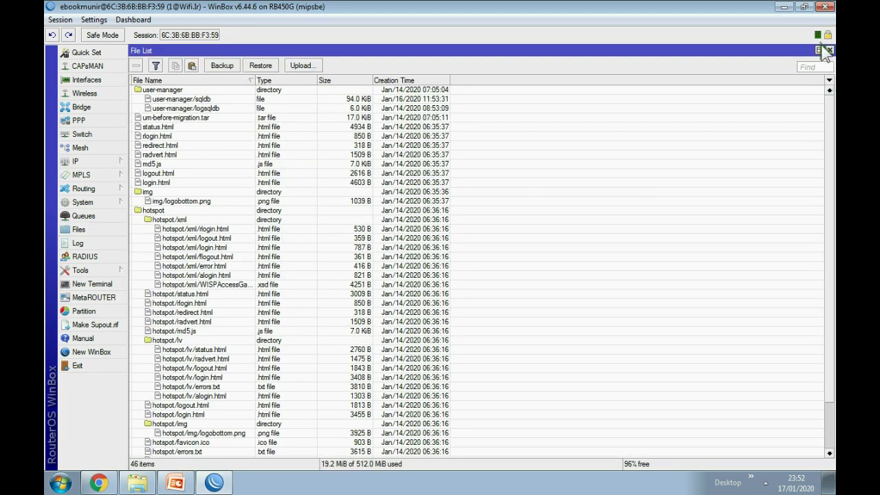
click(804, 7)
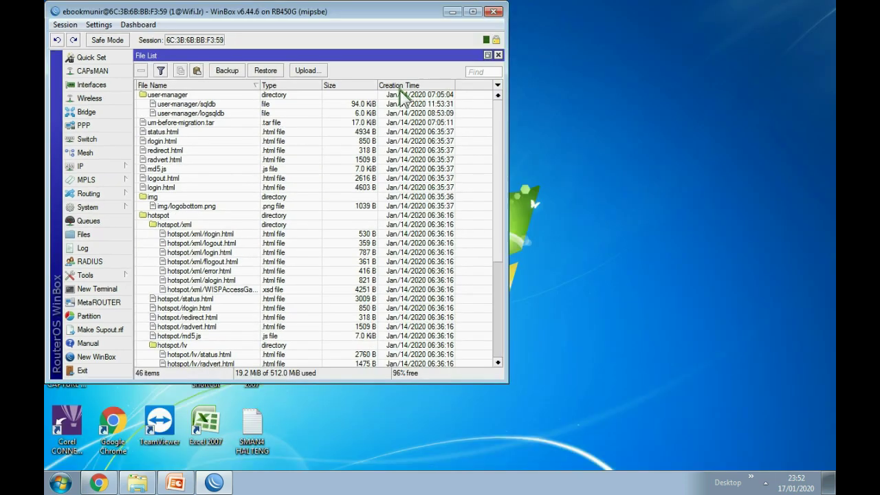
click(477, 8)
click(222, 66)
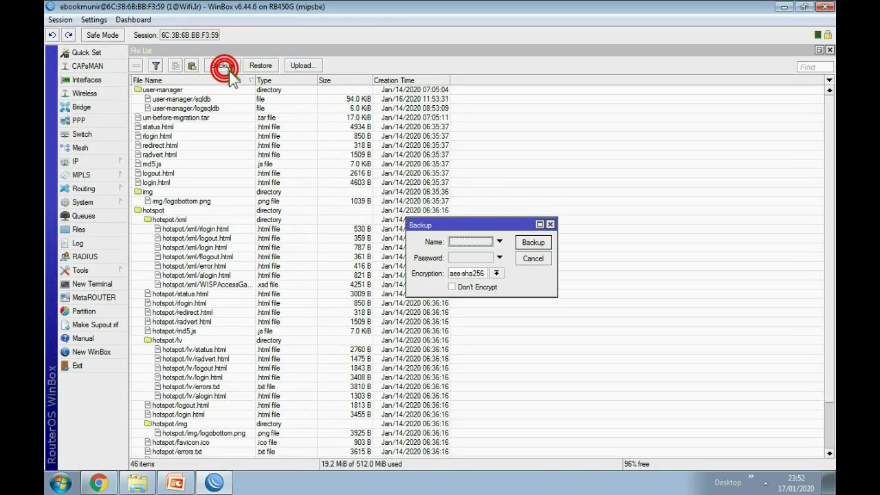
click(534, 242)
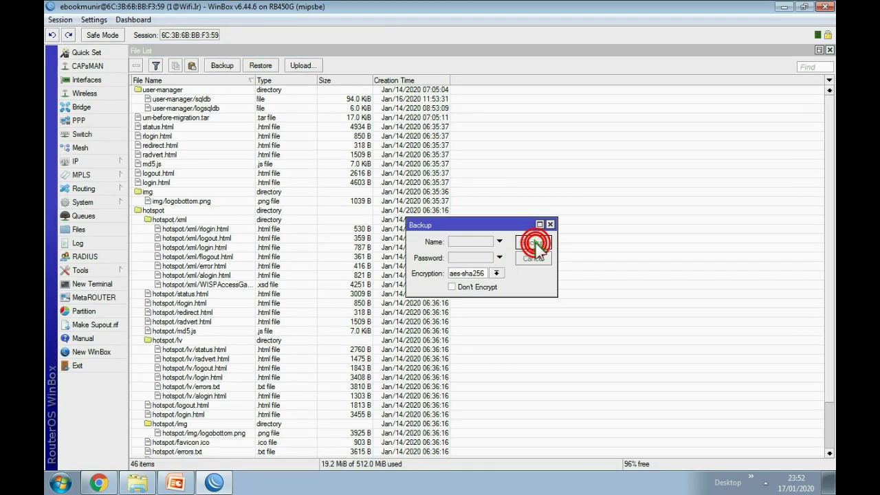
scroll(333, 322, down, 2)
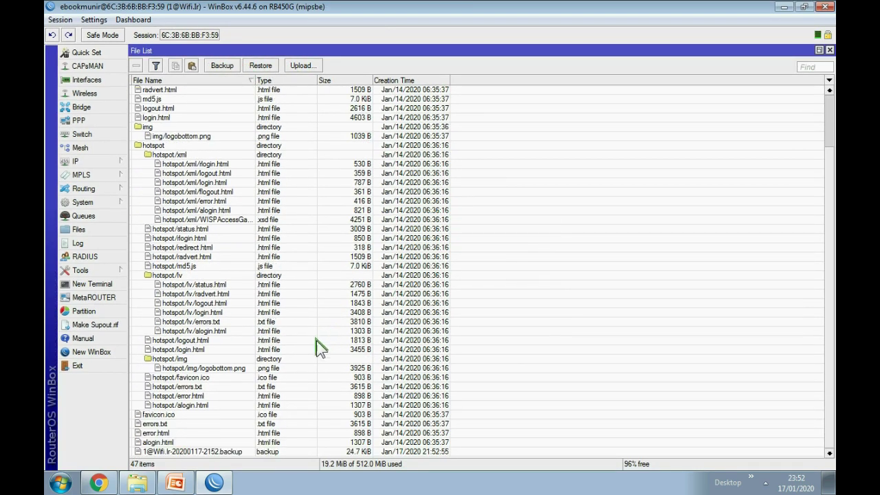
click(218, 452)
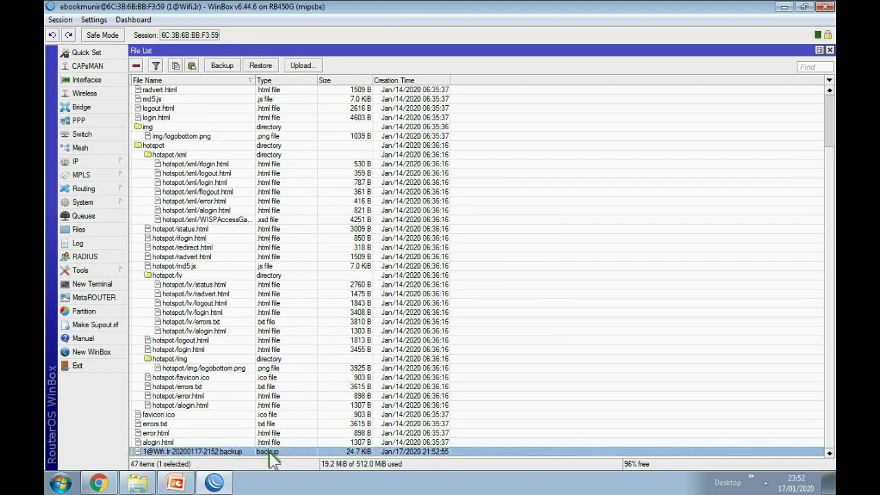
click(803, 6)
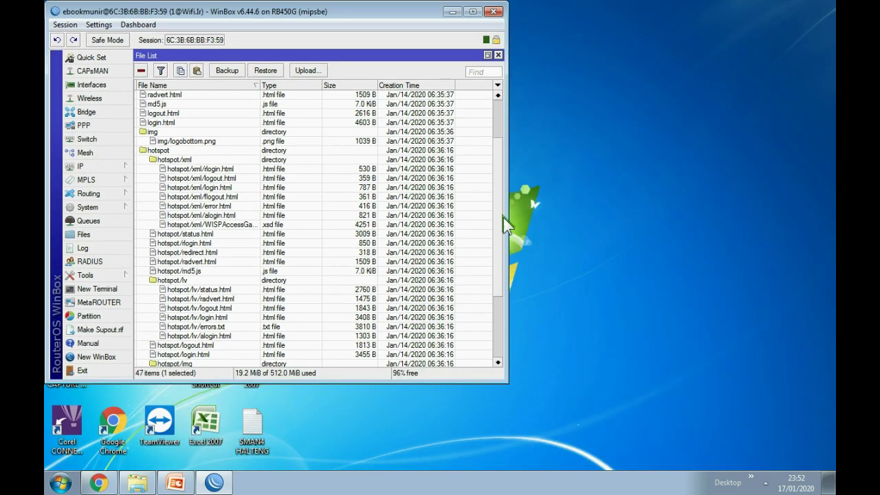
click(137, 483)
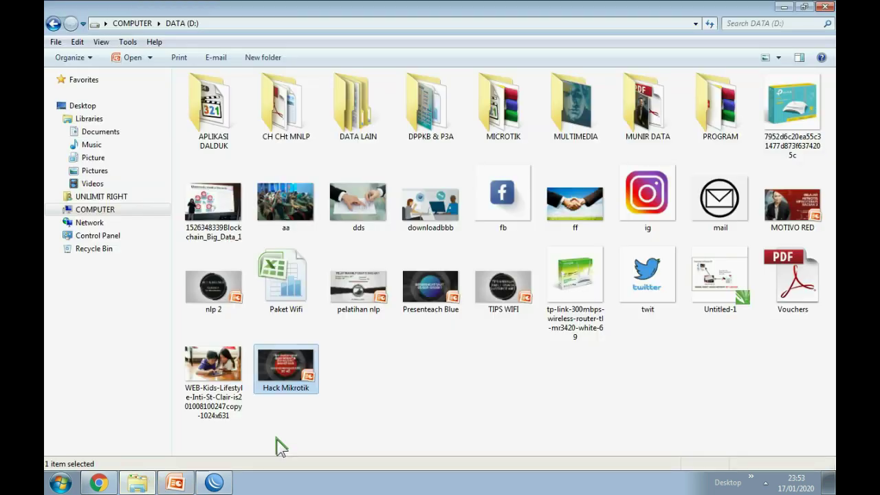
double_click(513, 113)
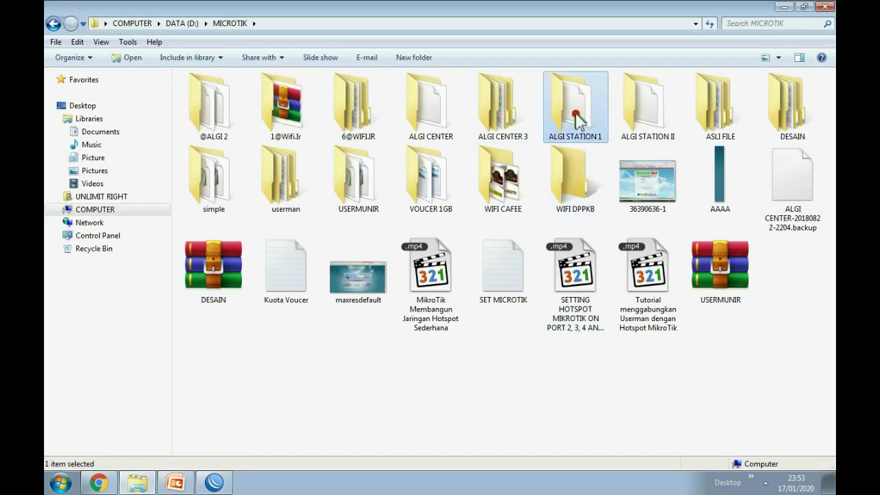
double_click(575, 114)
click(234, 120)
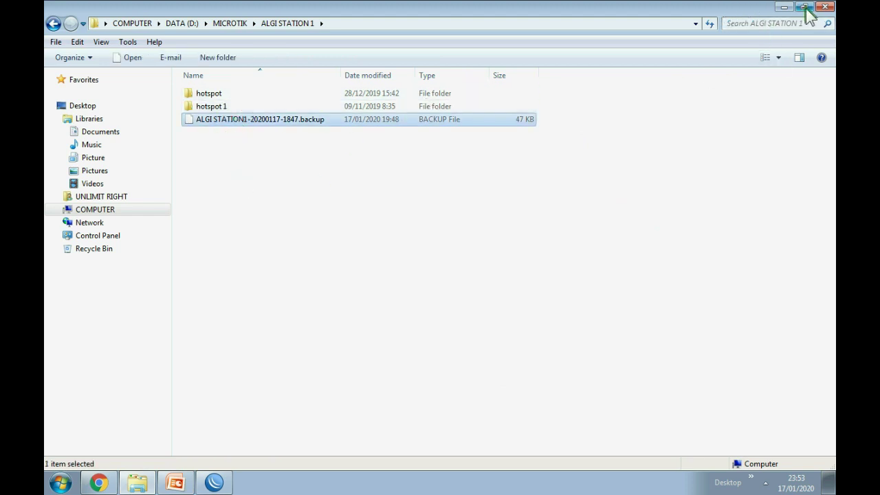
click(237, 25)
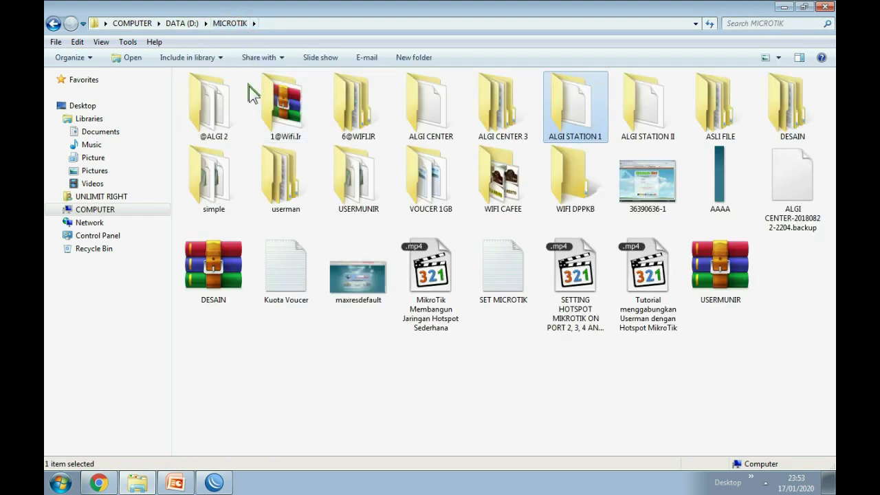
double_click(286, 103)
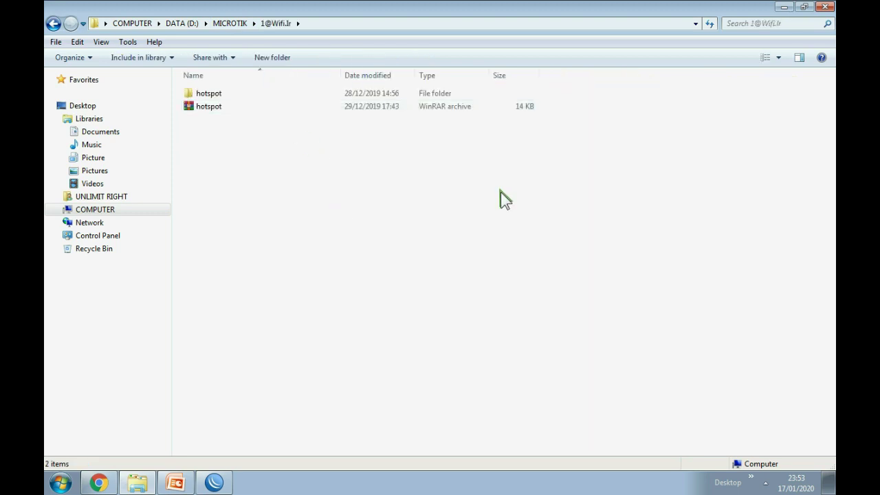
click(803, 6)
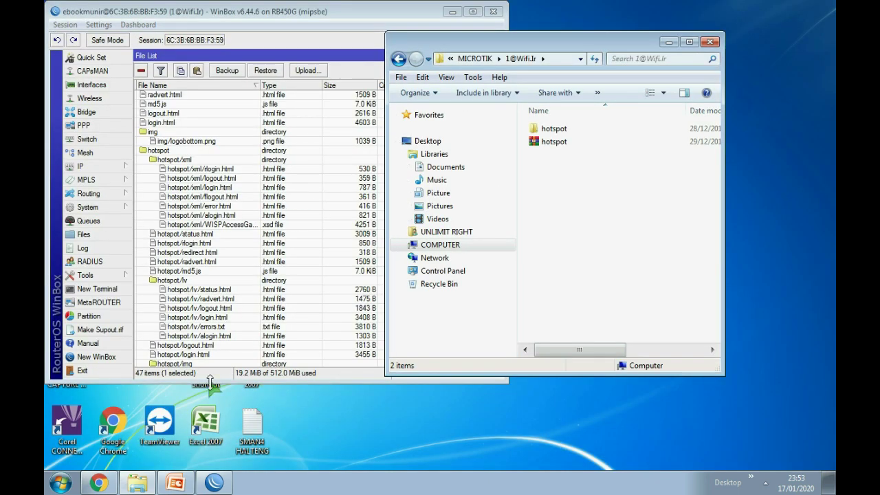
click(236, 311)
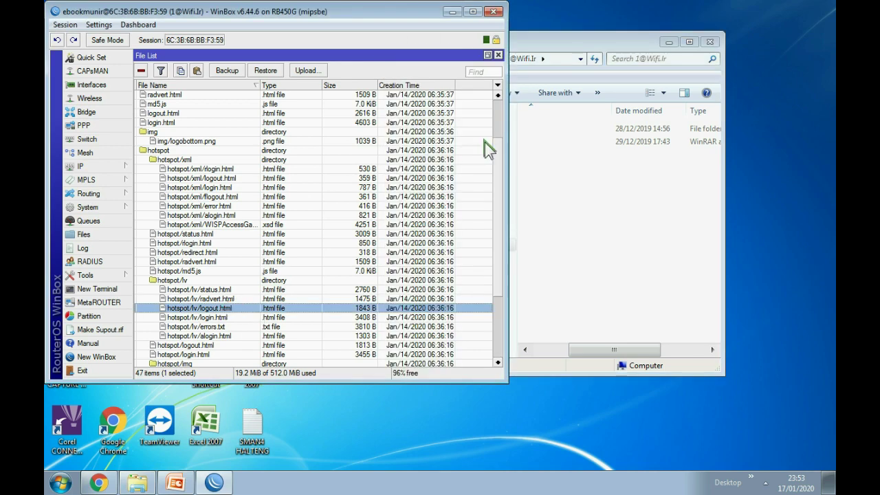
scroll(485, 144, down, 4)
click(194, 354)
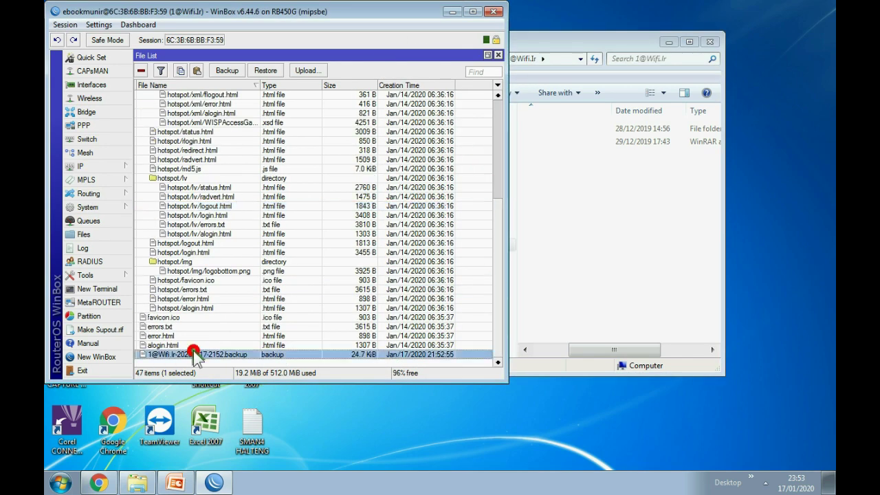
drag(217, 353, 621, 237)
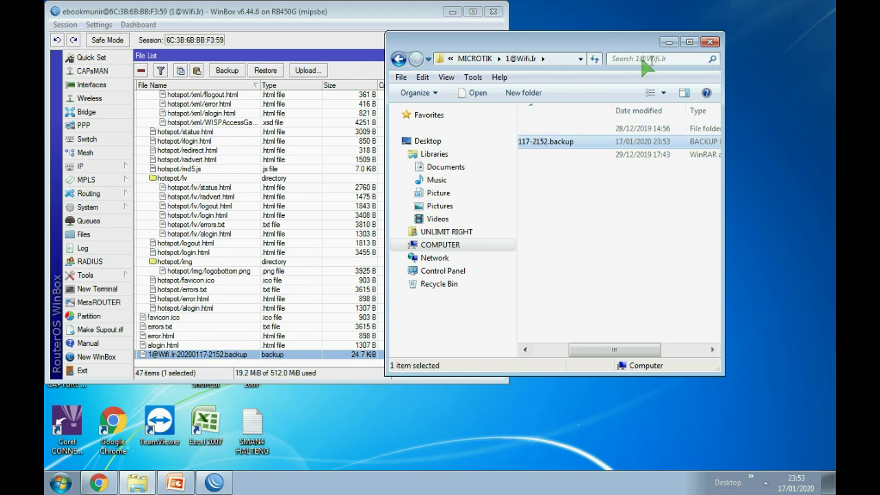
Maximize Explorer and check that the copied 25 KB backup file is in the folder.
click(690, 42)
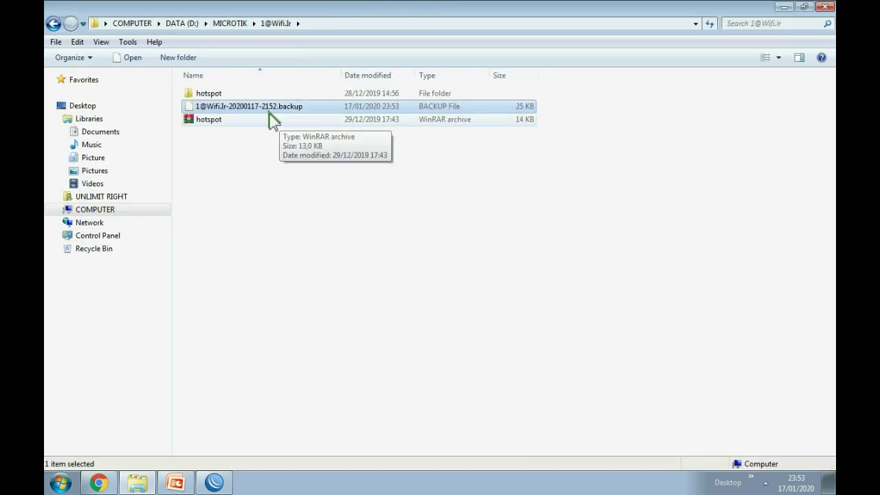
click(233, 118)
click(237, 107)
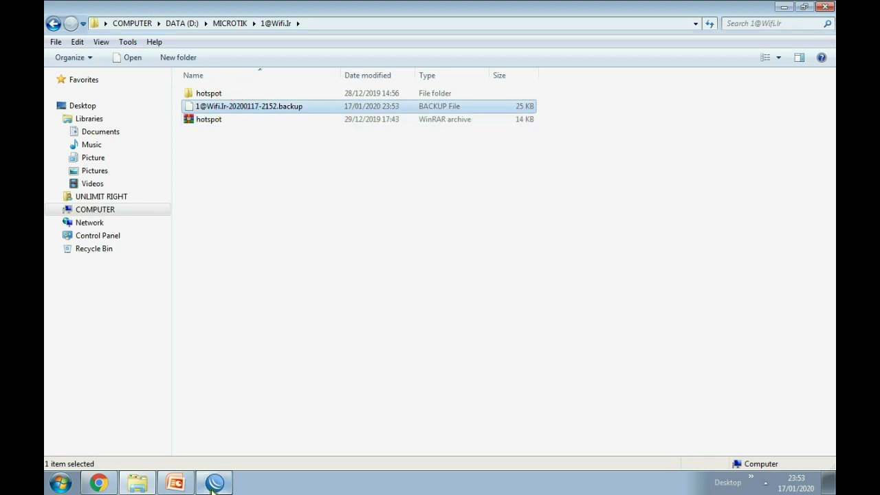
click(221, 484)
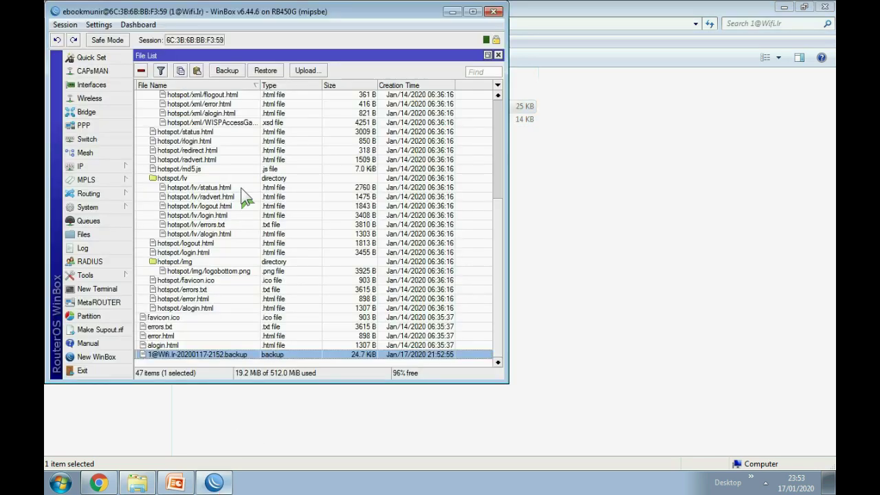
Maximize WinBox, then open and cancel the Restore prompt from the Files list.
click(473, 12)
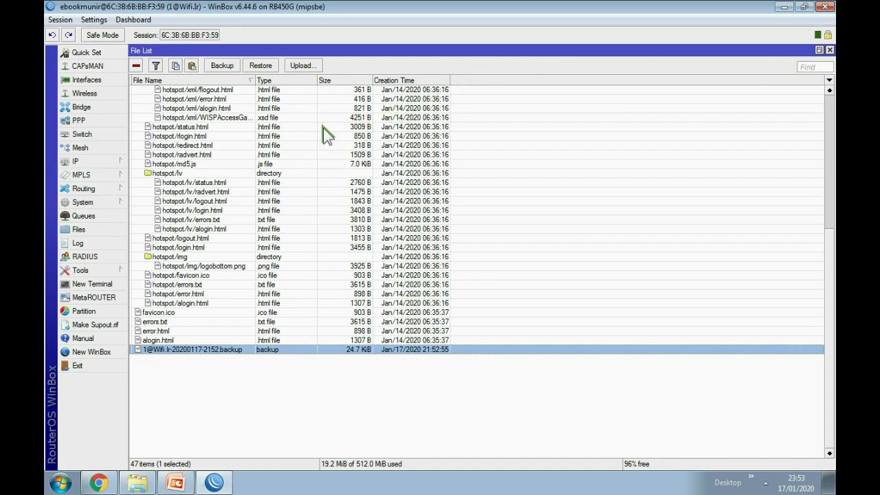
click(260, 66)
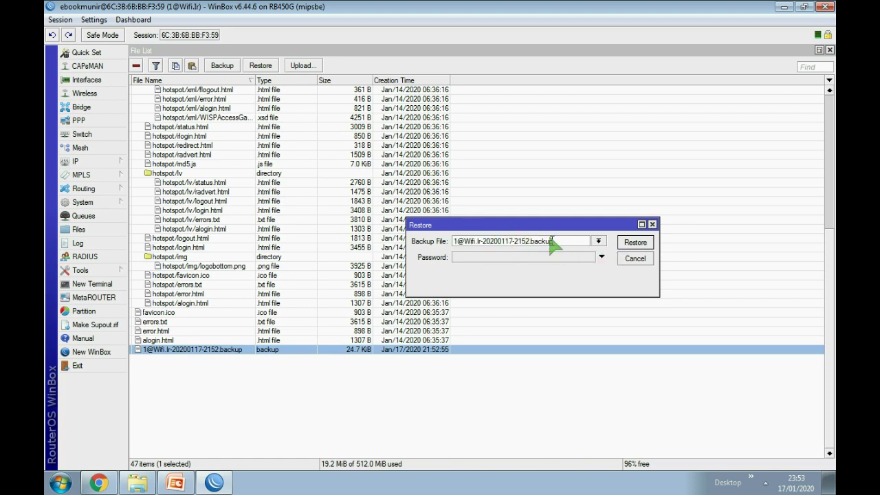
key(Escape)
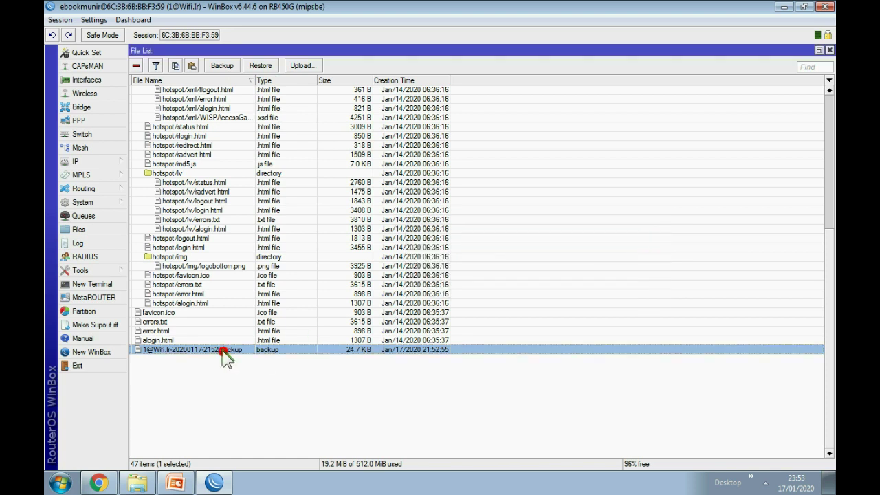
click(182, 331)
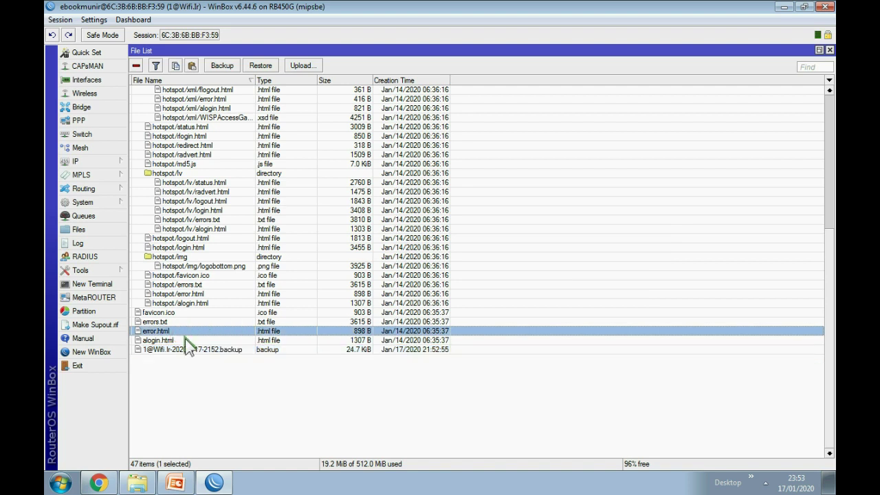
click(264, 66)
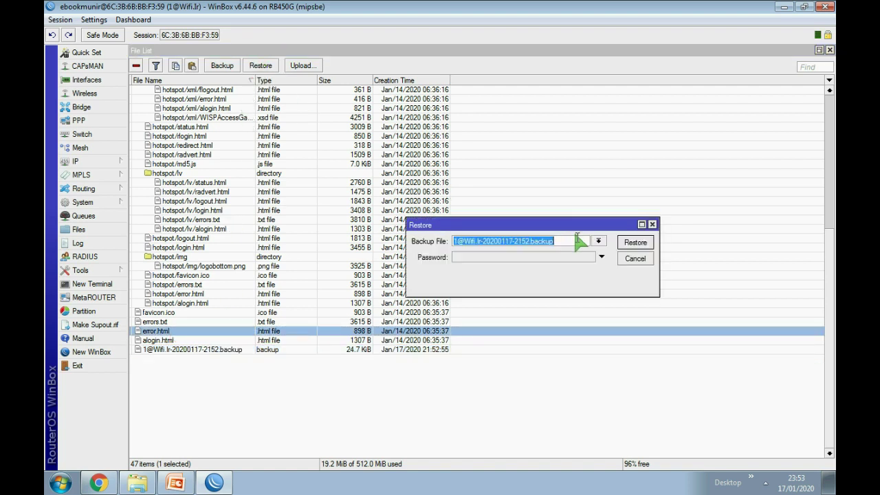
click(636, 258)
Preview Restore for the 2152 backup without applying it, then show the TERIMA KASIH slide.
click(213, 349)
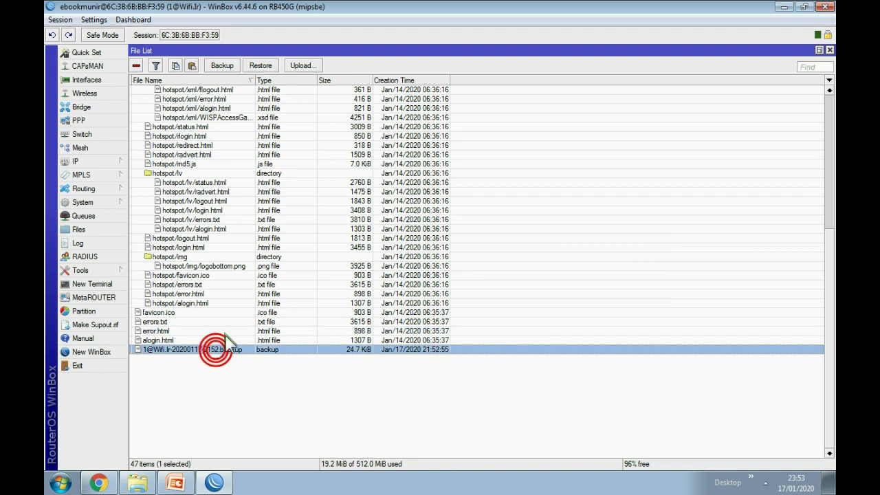
click(262, 66)
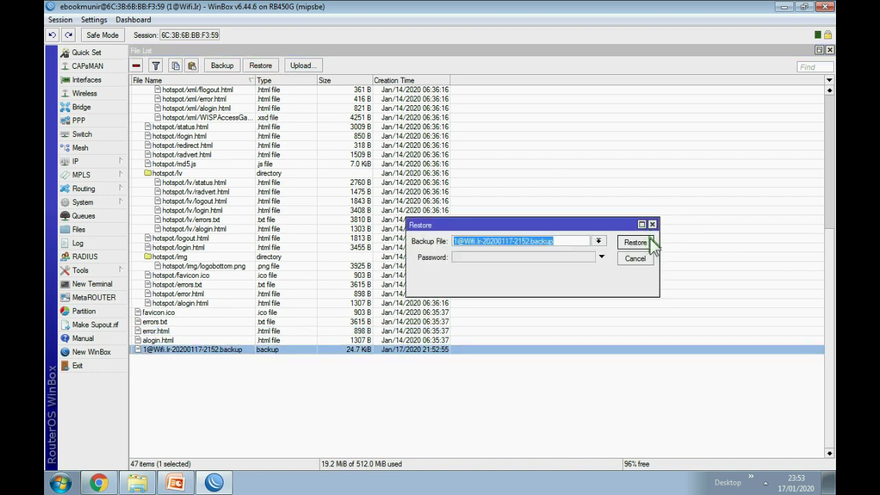
click(653, 225)
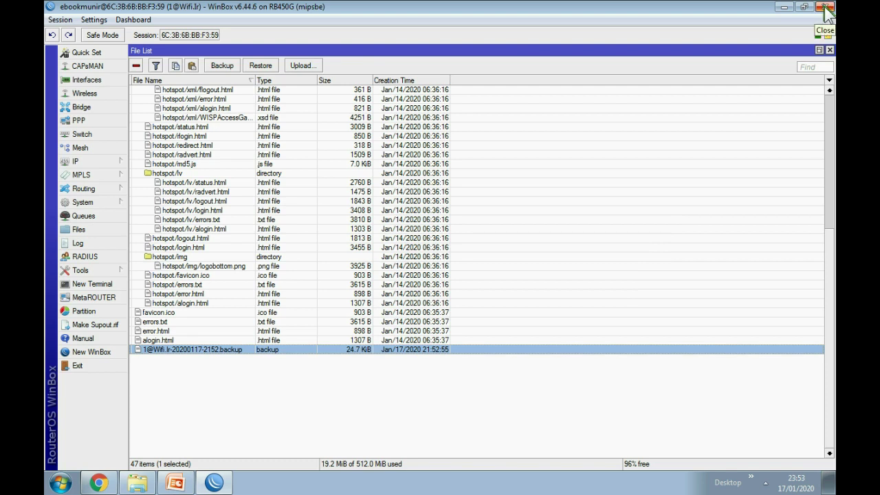
click(183, 480)
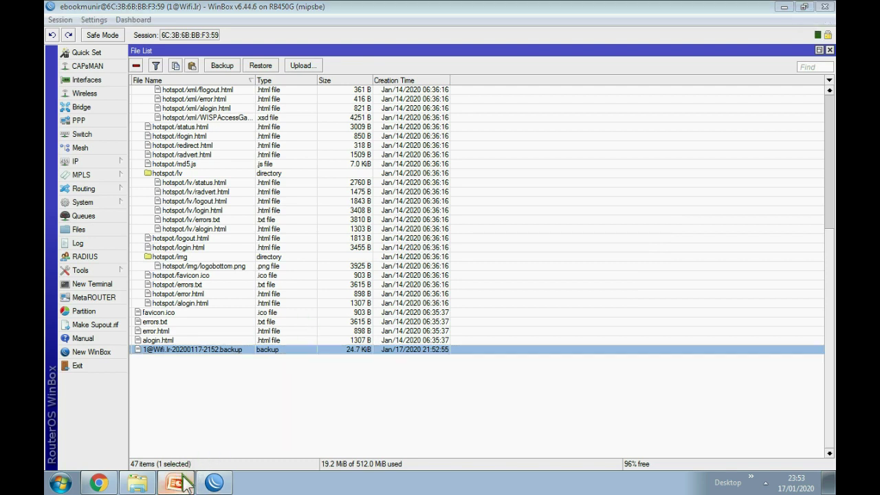